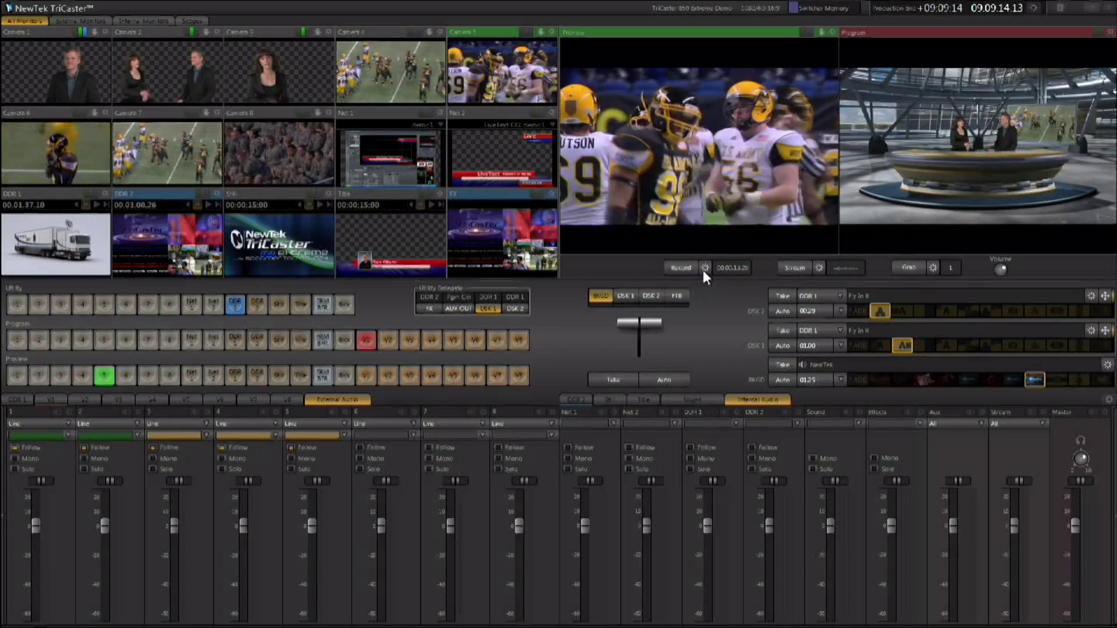
- In Record Configuration, keep PGM as primary with base name 850 Extreme and add it to the DDR 1 playlist
click(704, 267)
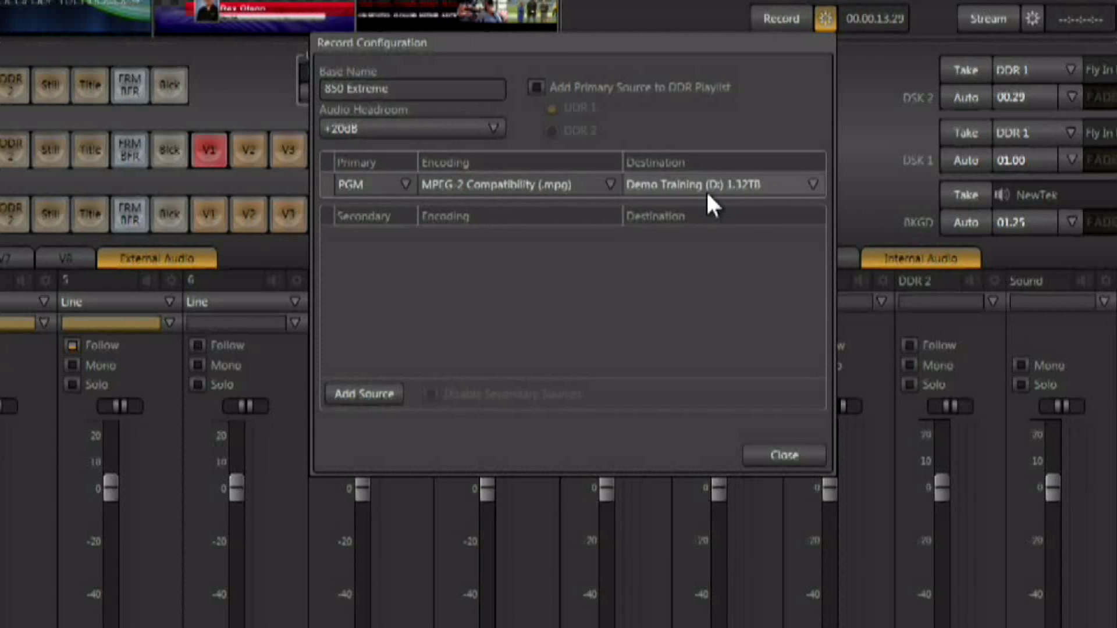
click(404, 185)
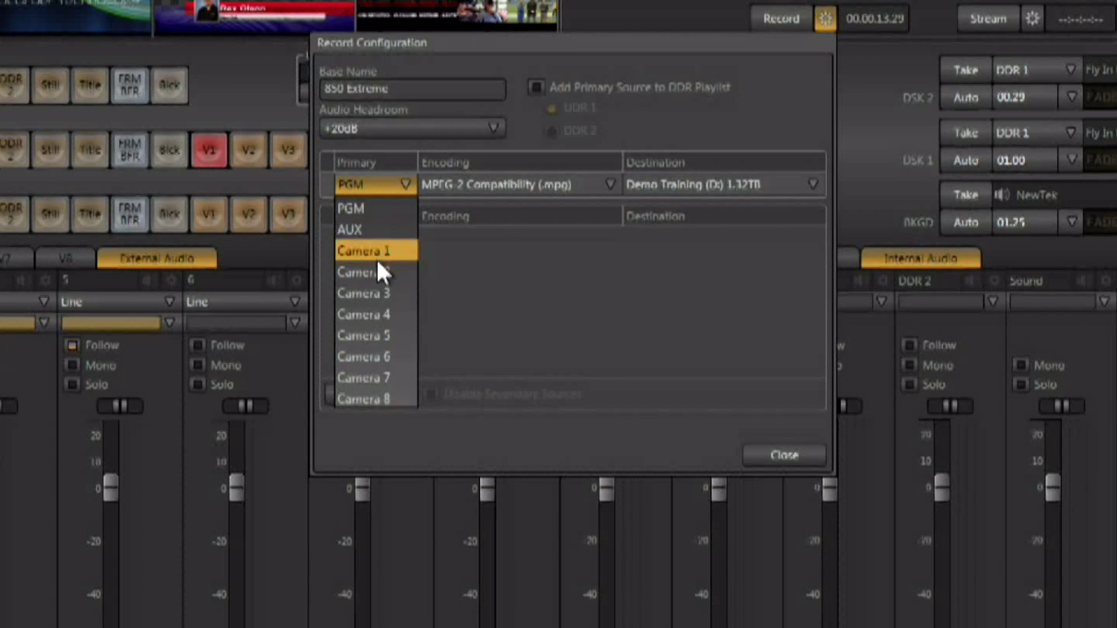
click(380, 186)
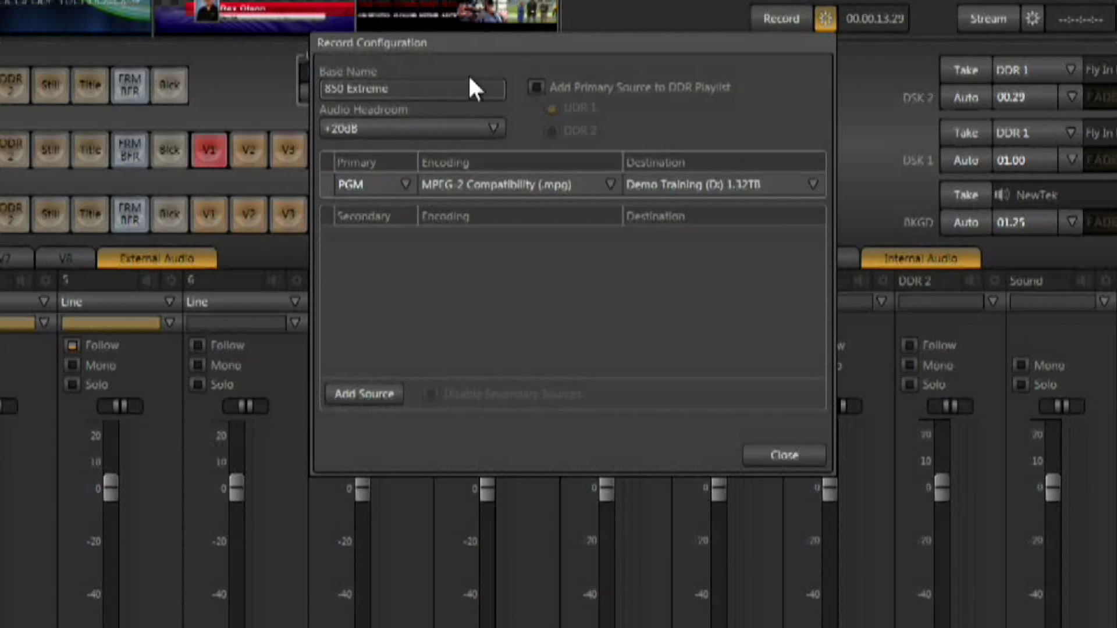
drag(414, 87, 320, 86)
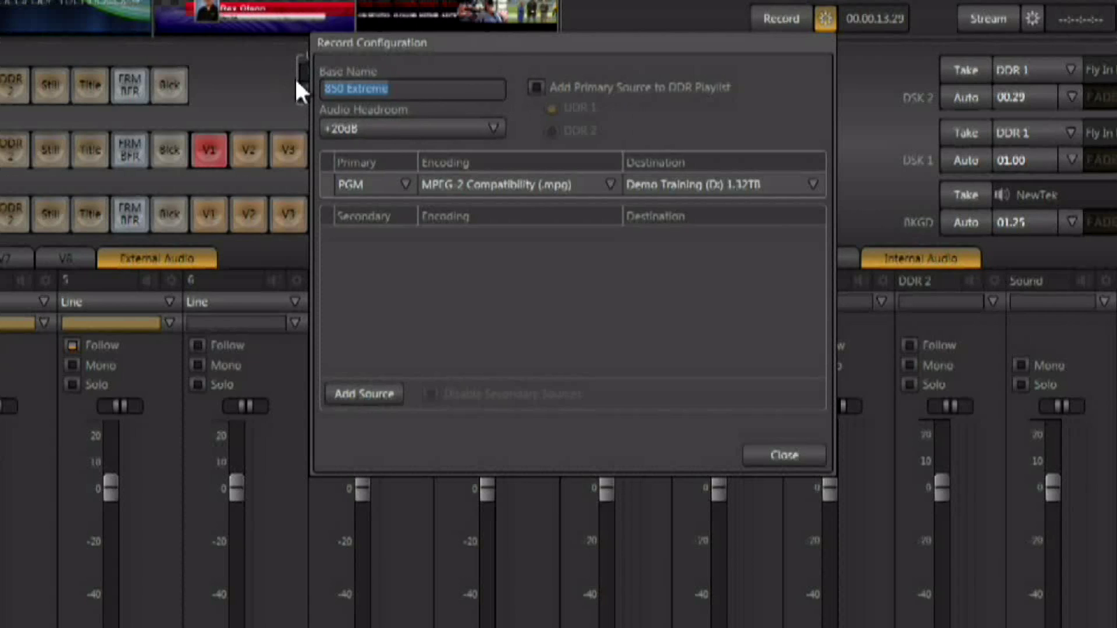
click(411, 92)
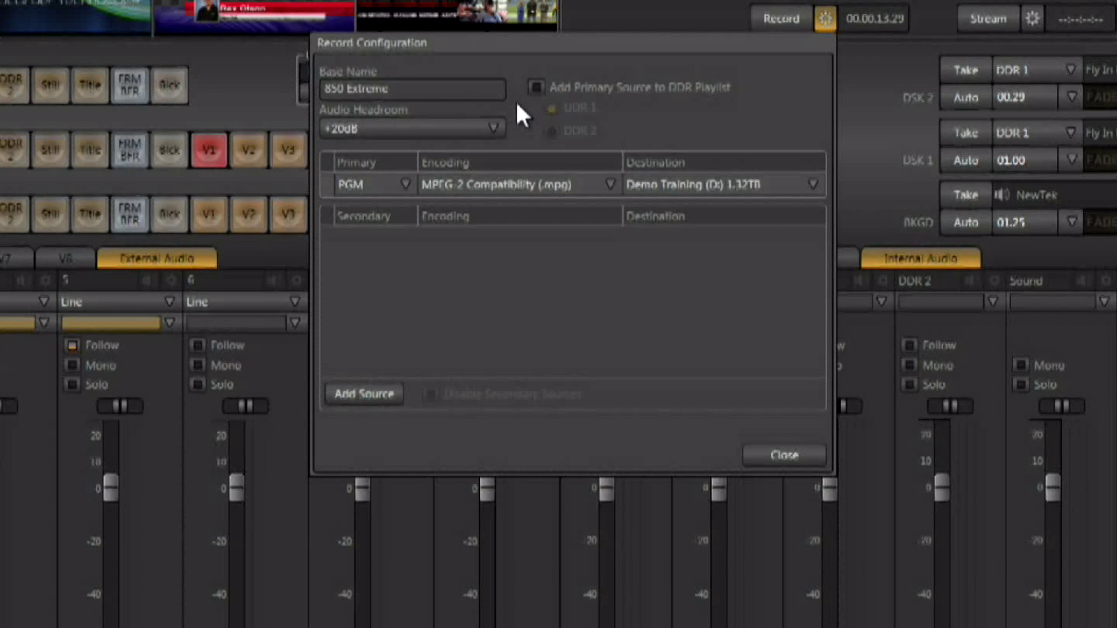
click(537, 89)
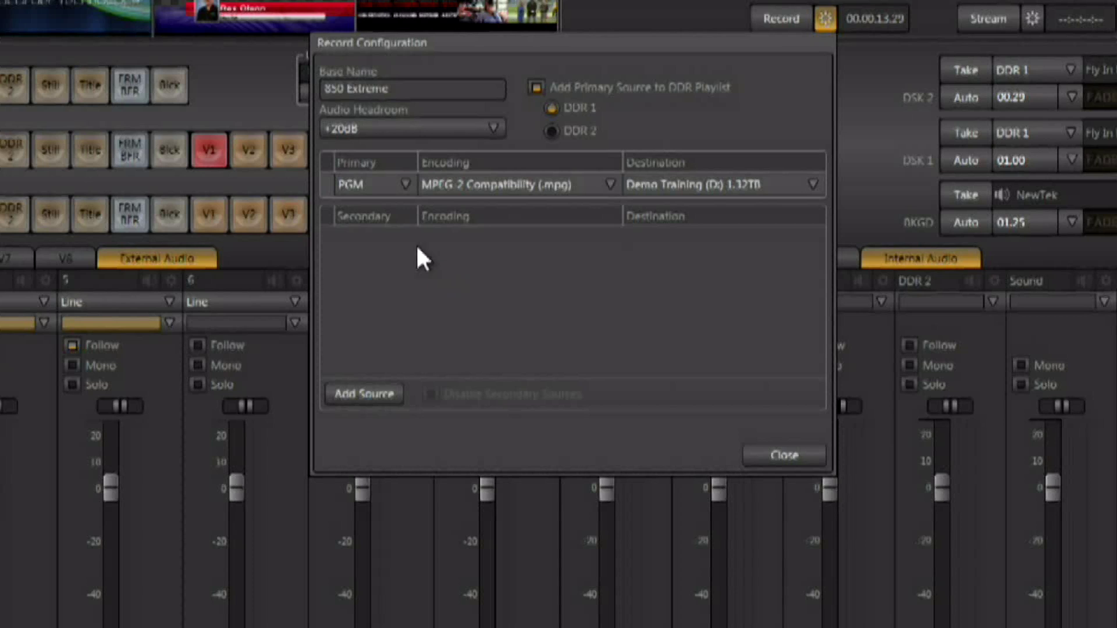
- Add seven secondary recordings: AUX and Cameras 1 through 6
click(373, 395)
click(373, 395)
click(370, 394)
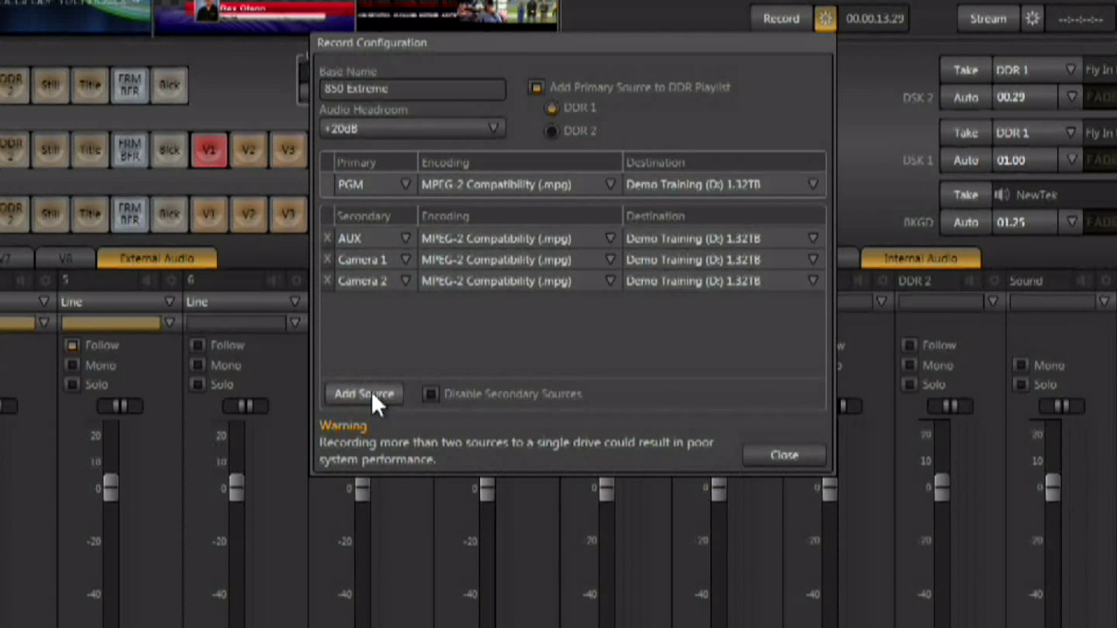
click(372, 395)
click(372, 395)
click(371, 394)
click(371, 394)
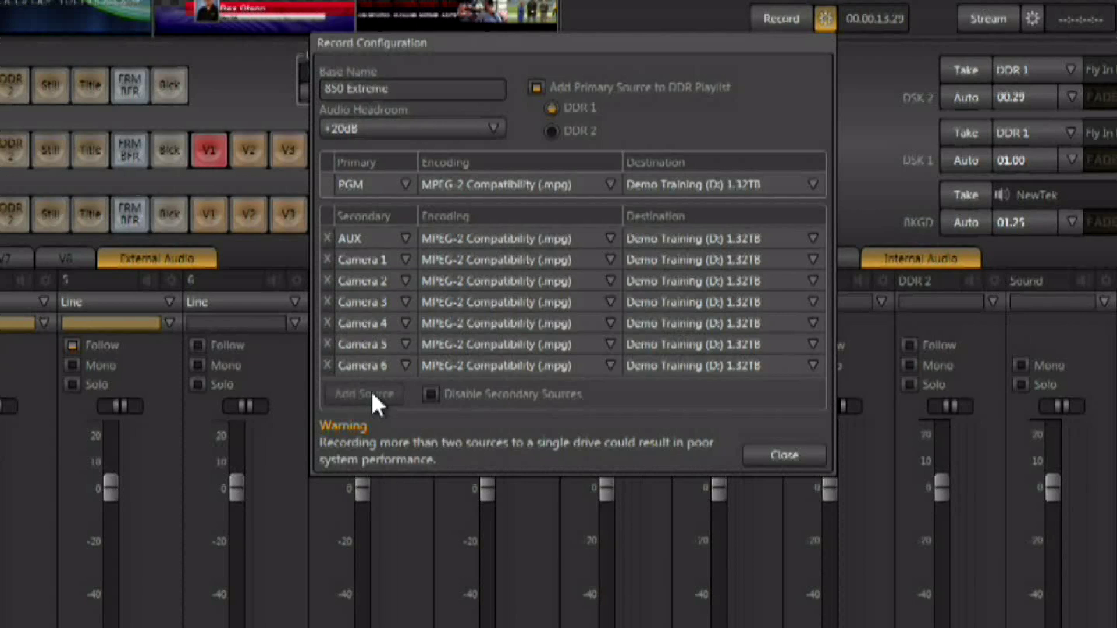
- Set the first secondary recording to PGM encoded as QuickTime
click(402, 242)
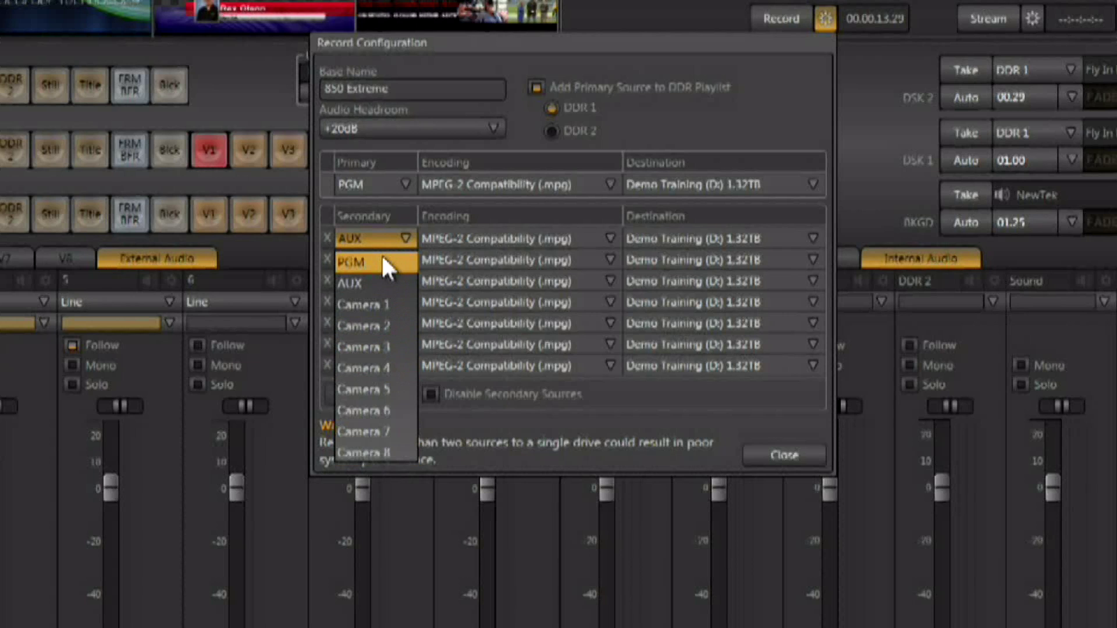
click(383, 262)
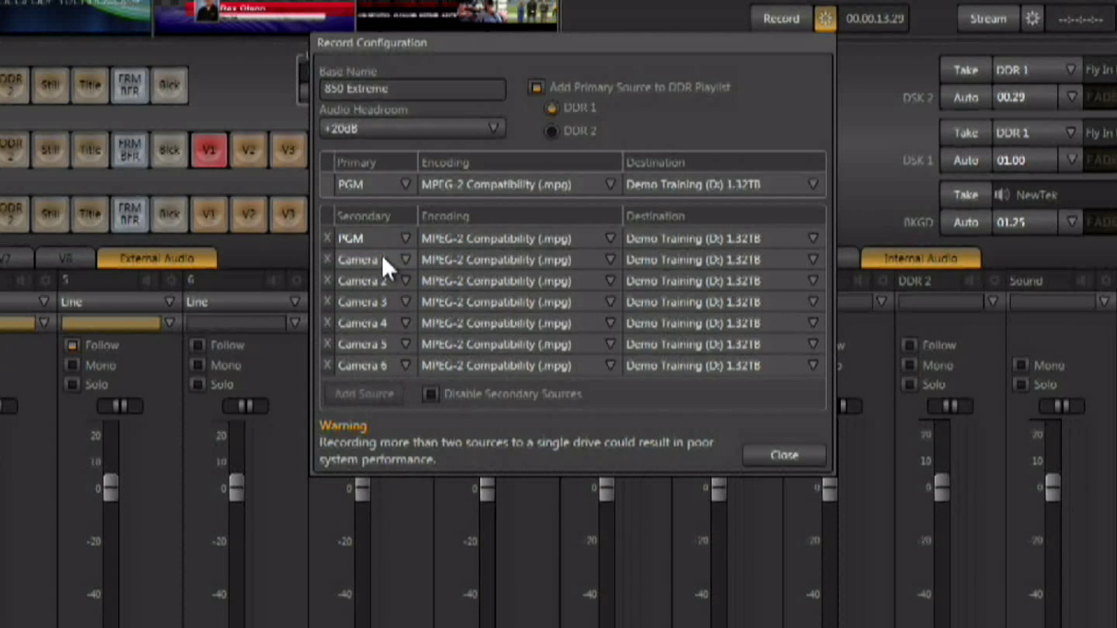
click(501, 238)
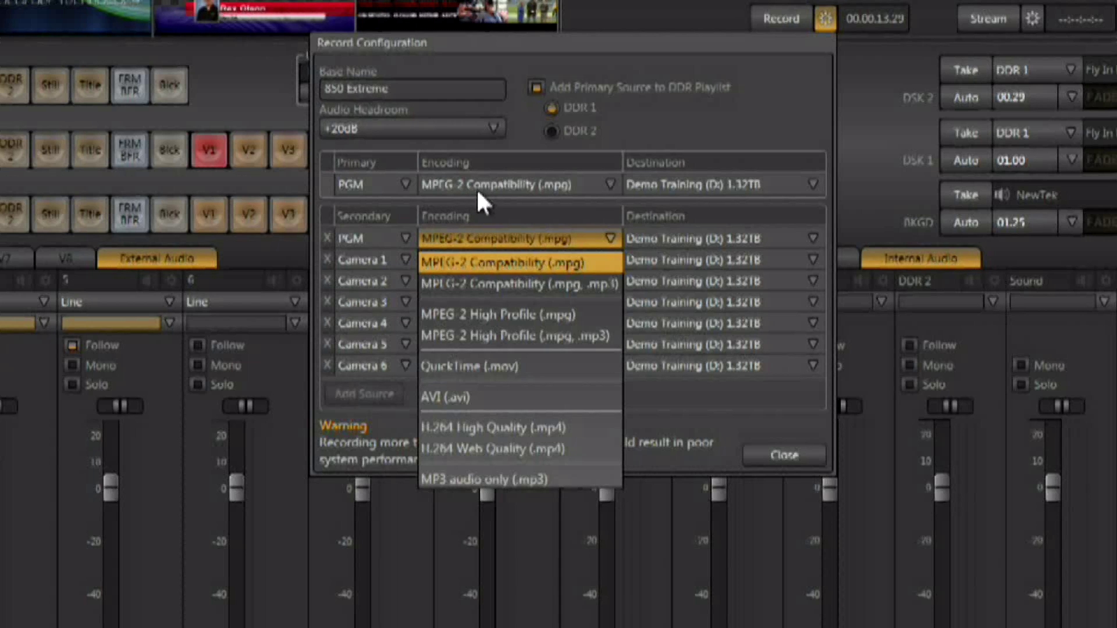
click(461, 366)
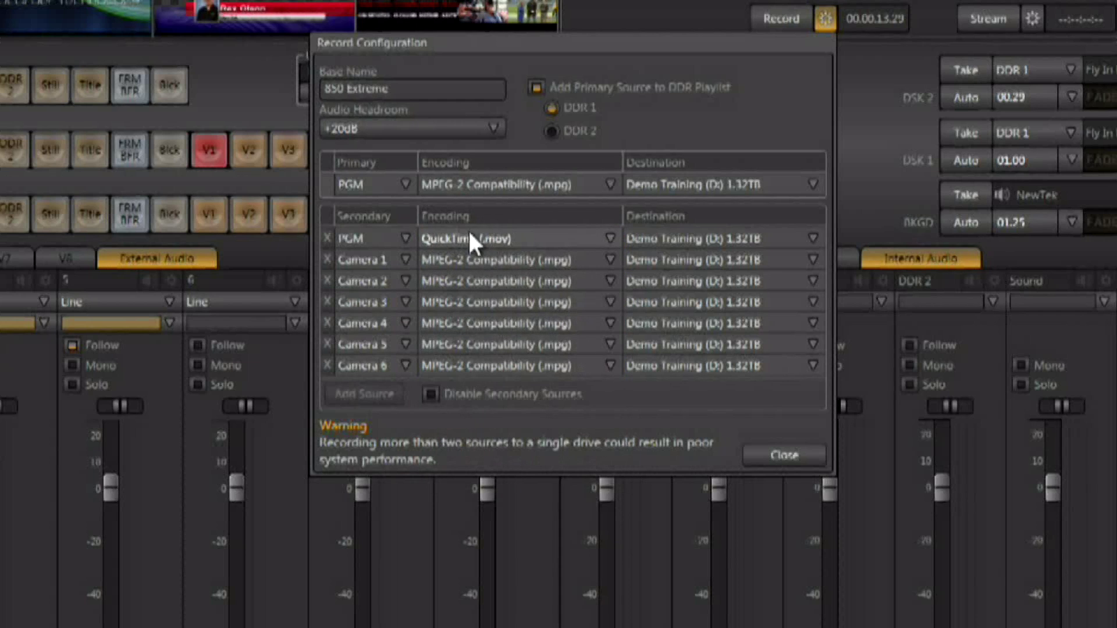
- Switch the Camera 1 secondary to PGM as AVI, then remove that recording
click(383, 259)
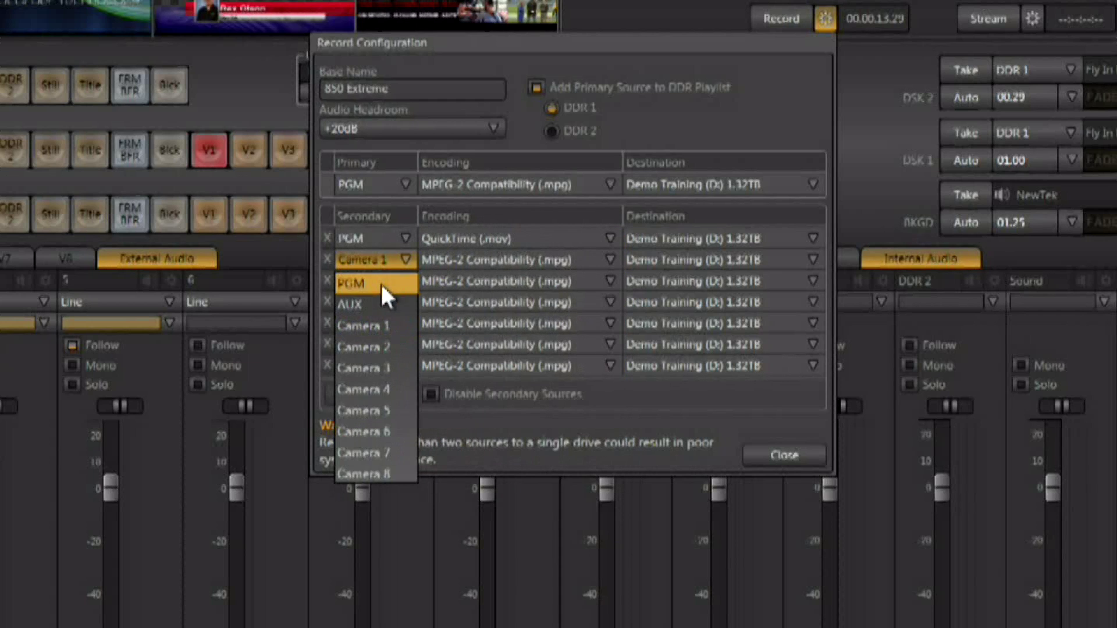
click(382, 284)
click(444, 259)
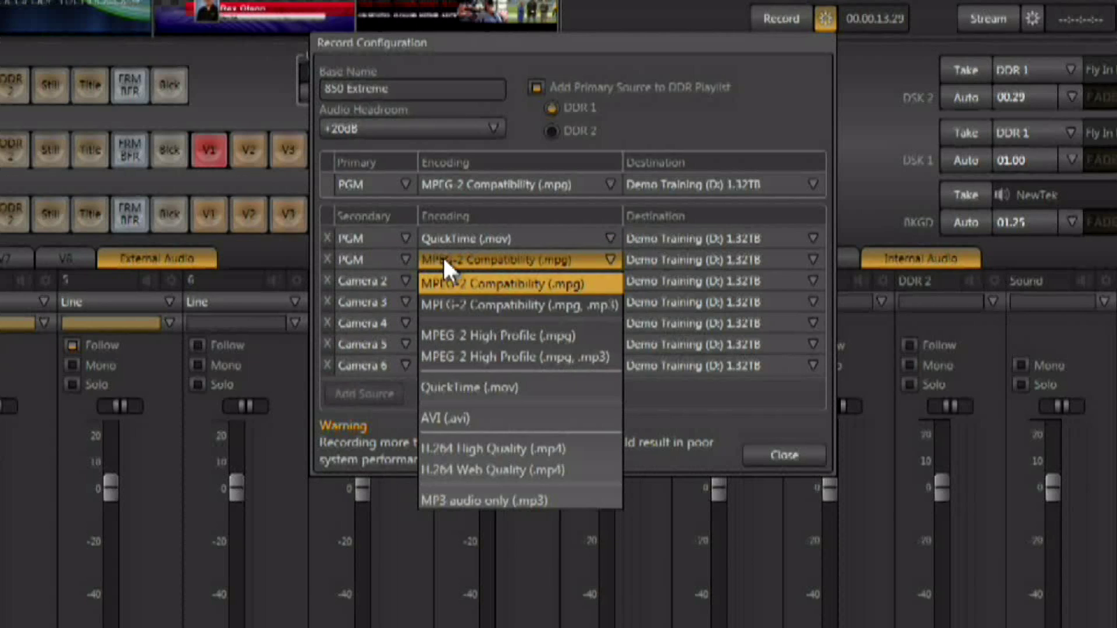
click(441, 416)
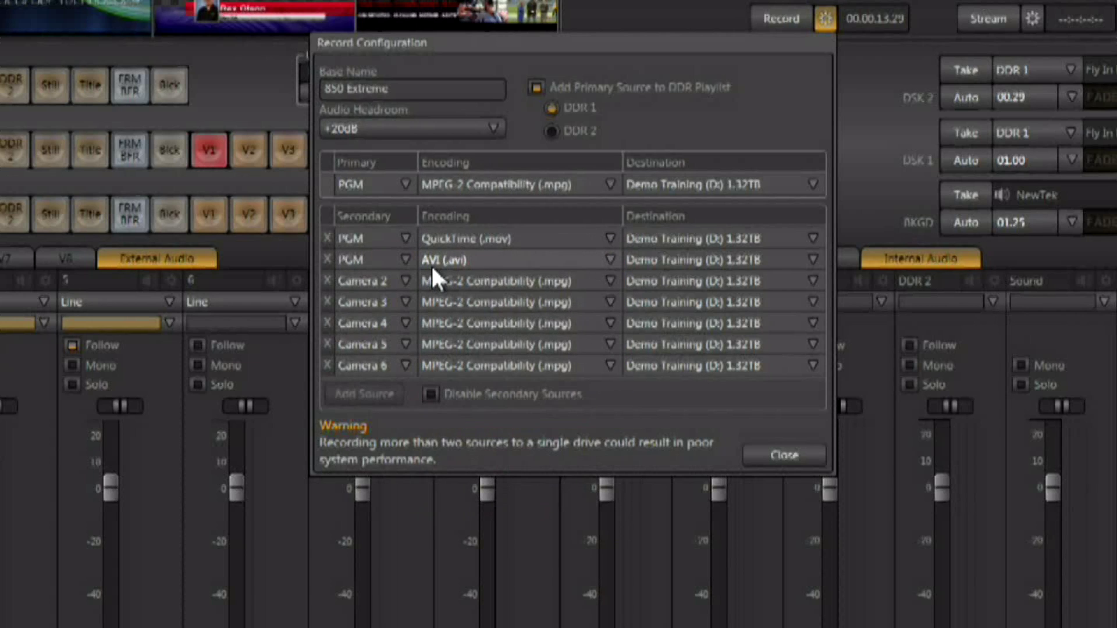
click(436, 266)
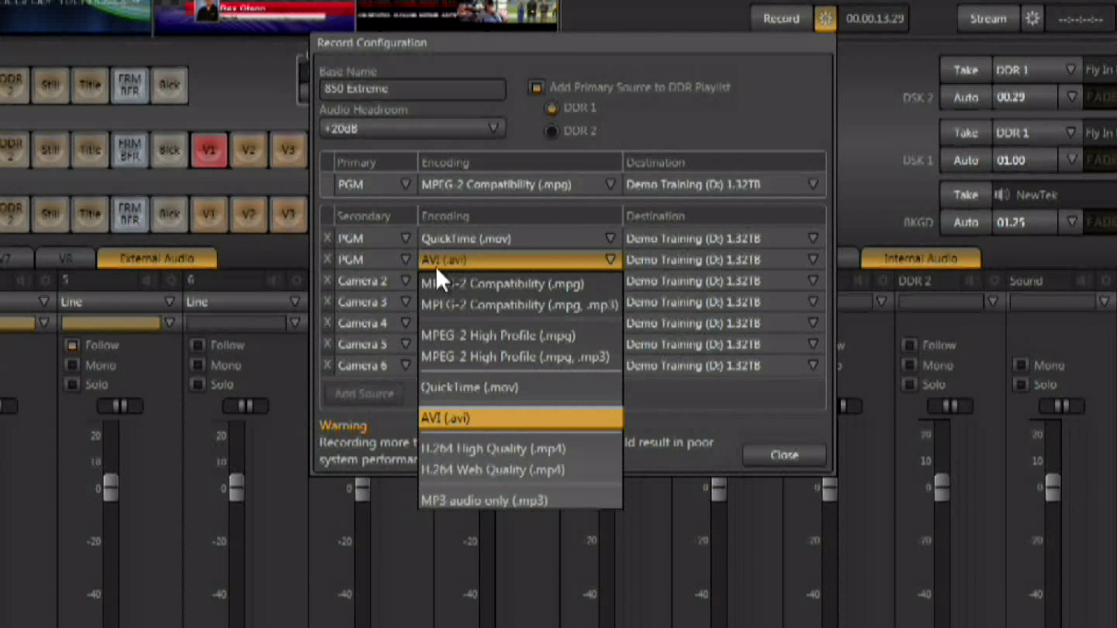
click(435, 261)
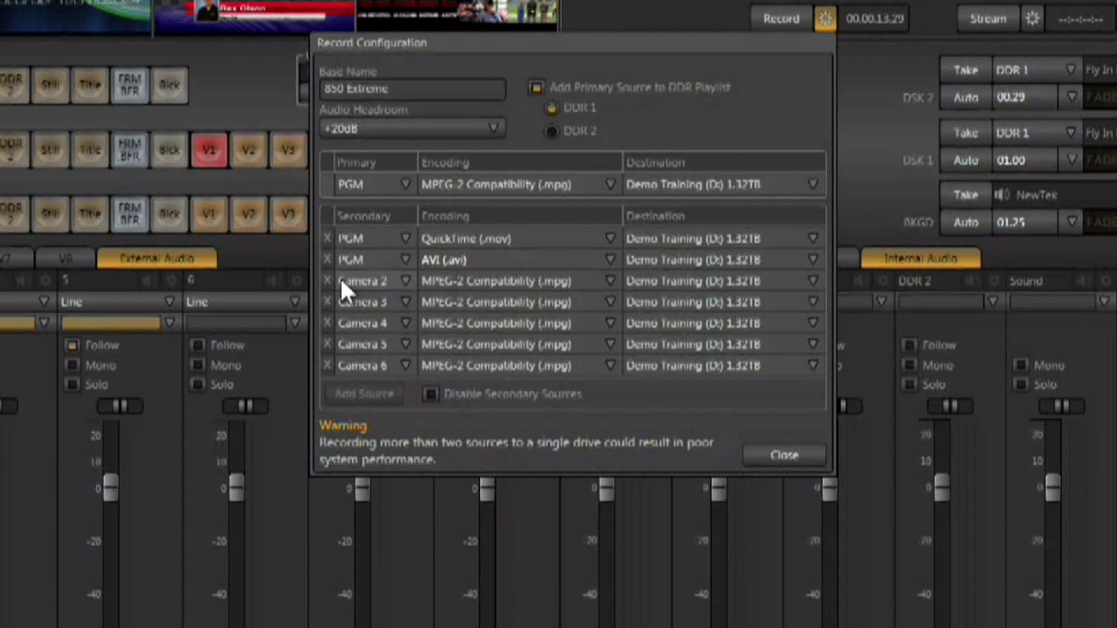
click(328, 261)
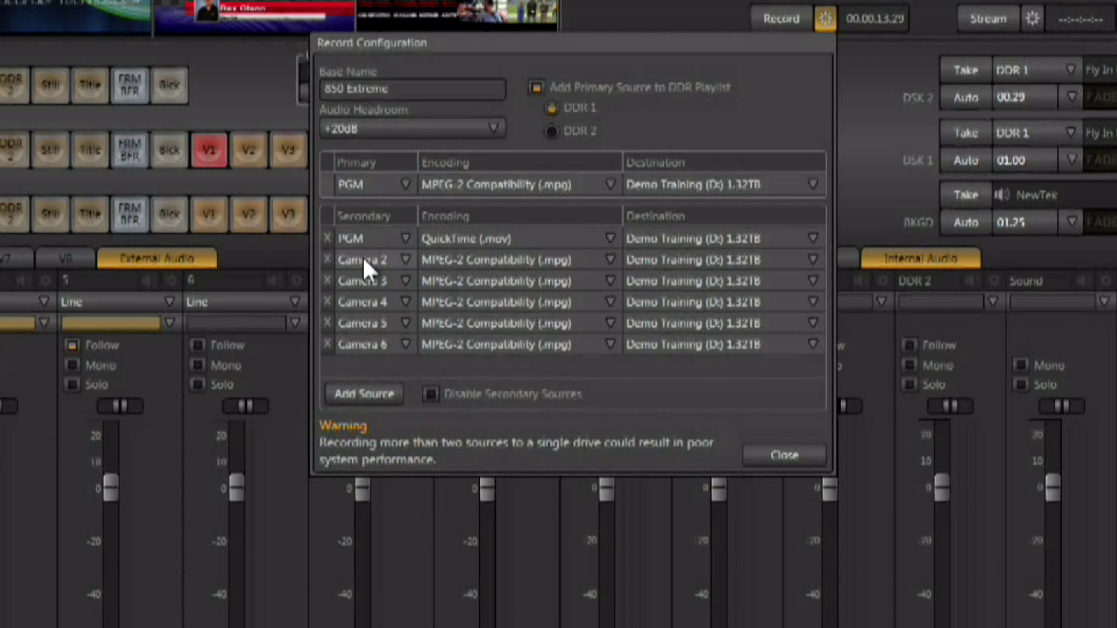
- Change the first secondary source to AUX and close Record Configuration
click(358, 235)
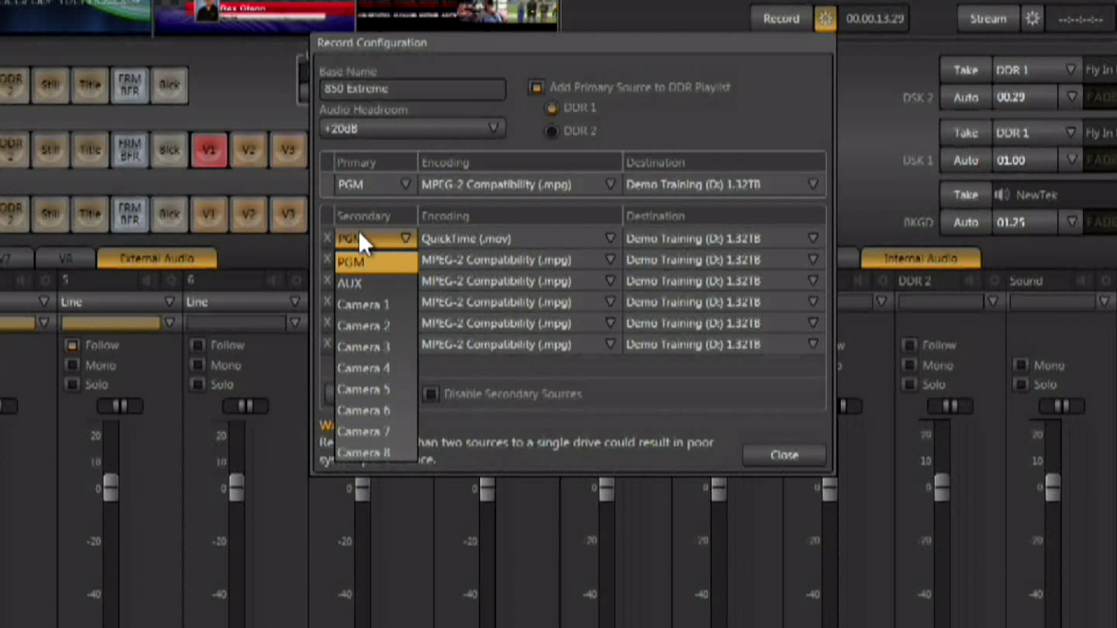
click(359, 282)
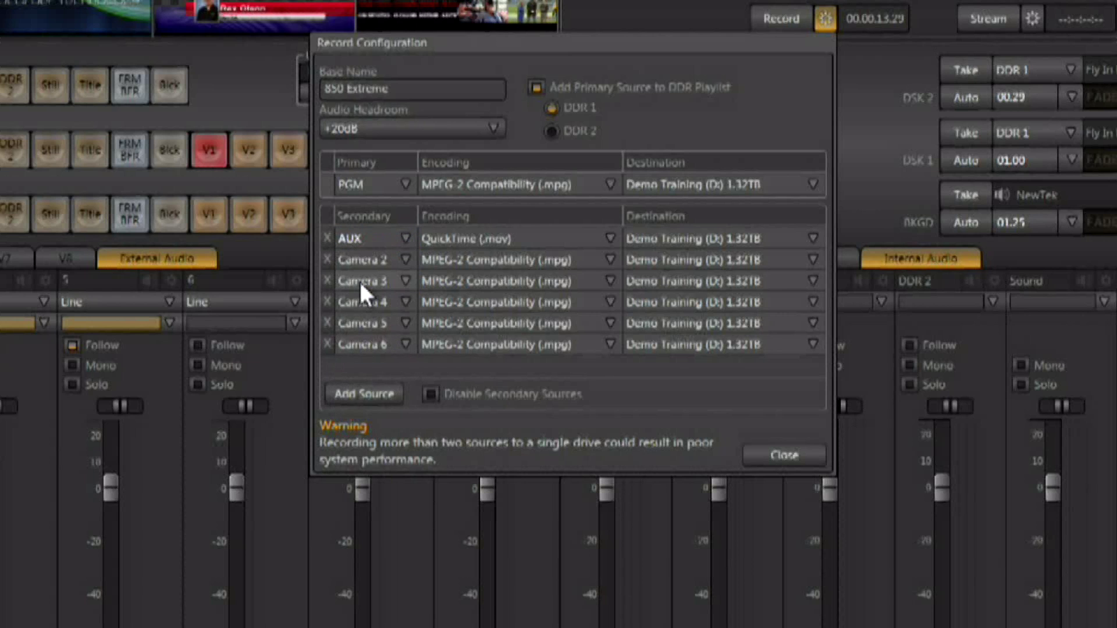
click(783, 450)
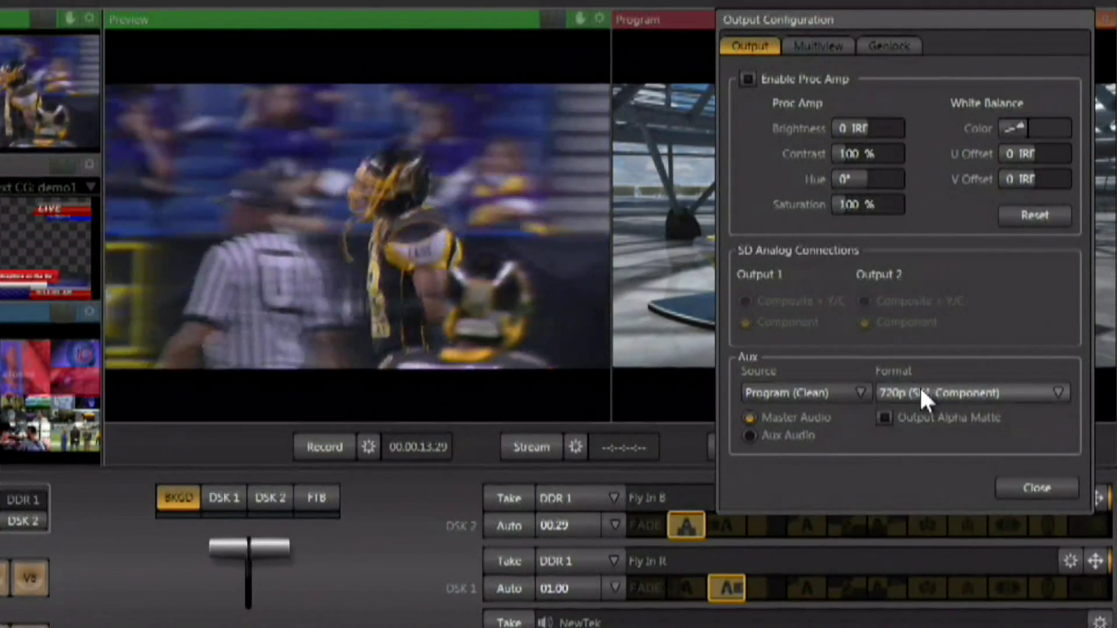
- Check the Aux output format list in Output Configuration, leaving it unchanged
click(921, 390)
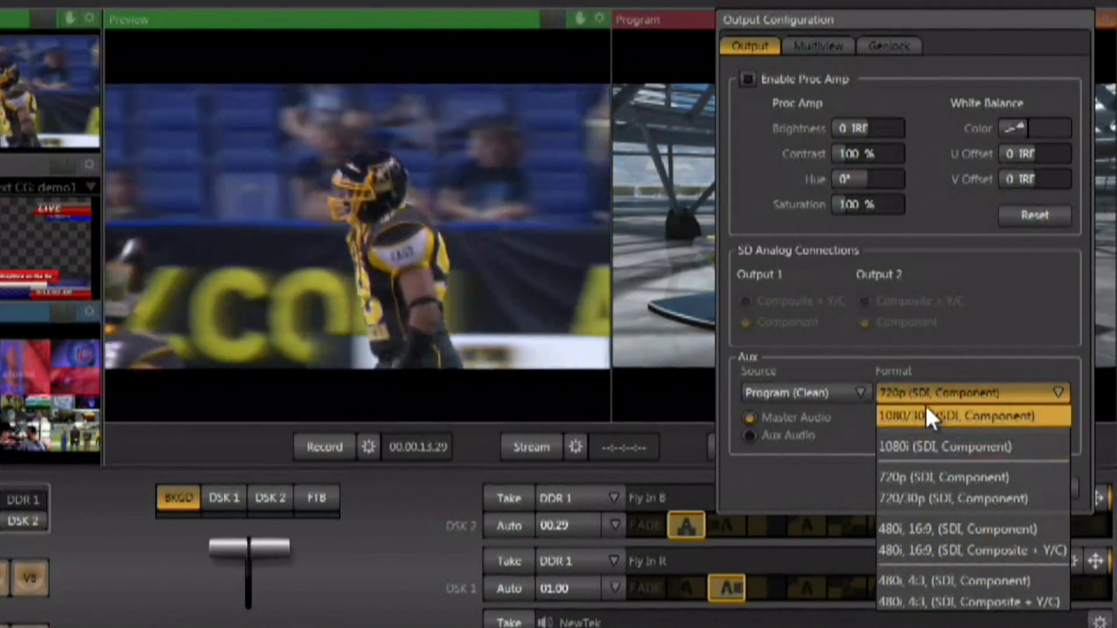
click(947, 300)
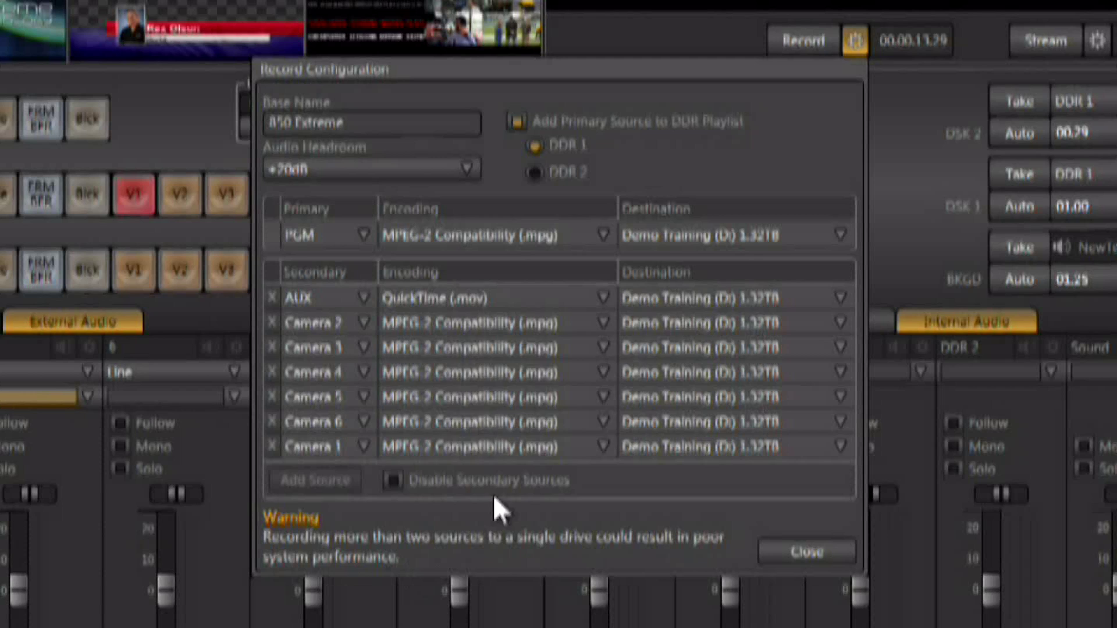
- Set each camera's Destination drive: 2–3 to Disk 3 (E), 4–5 to Disk 4 (F), 6 and 1 to Disk 1 (G)
click(680, 326)
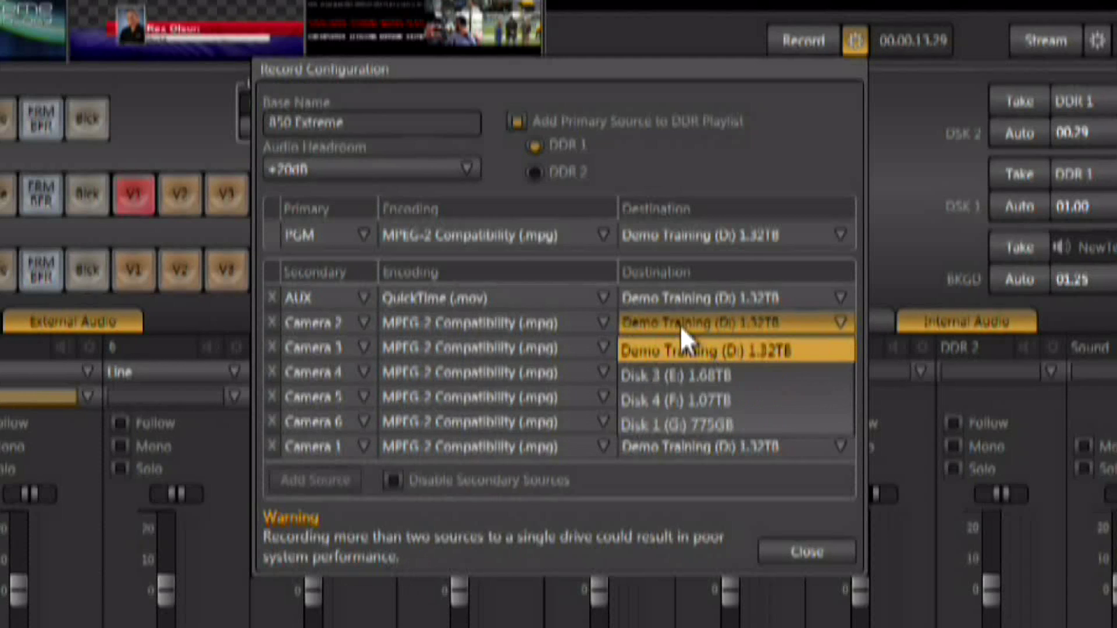
click(680, 373)
click(677, 348)
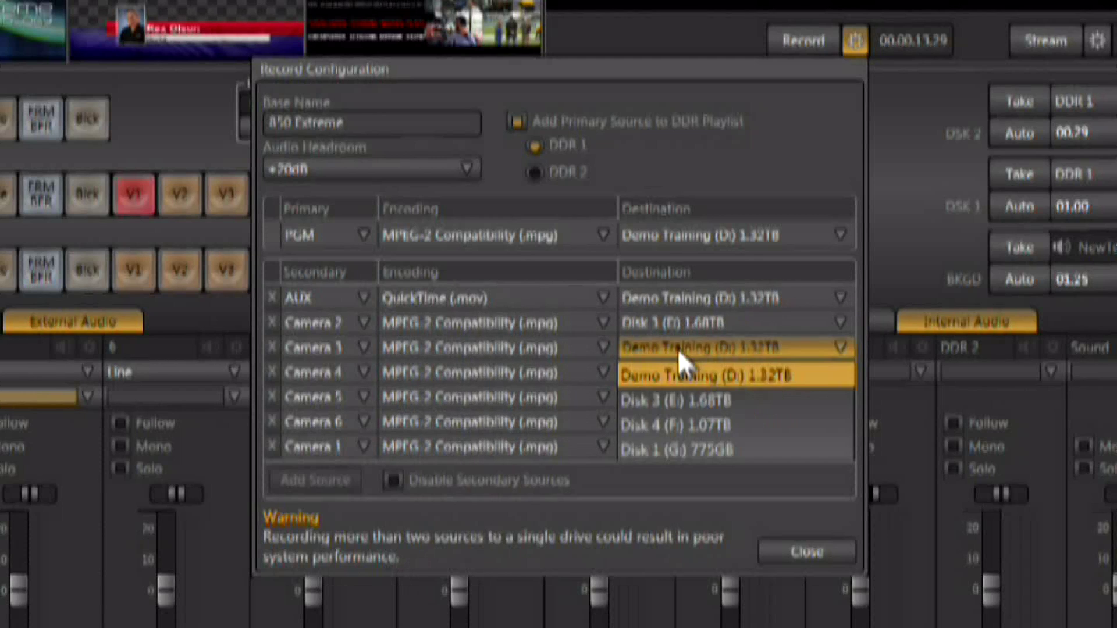
click(689, 399)
click(684, 374)
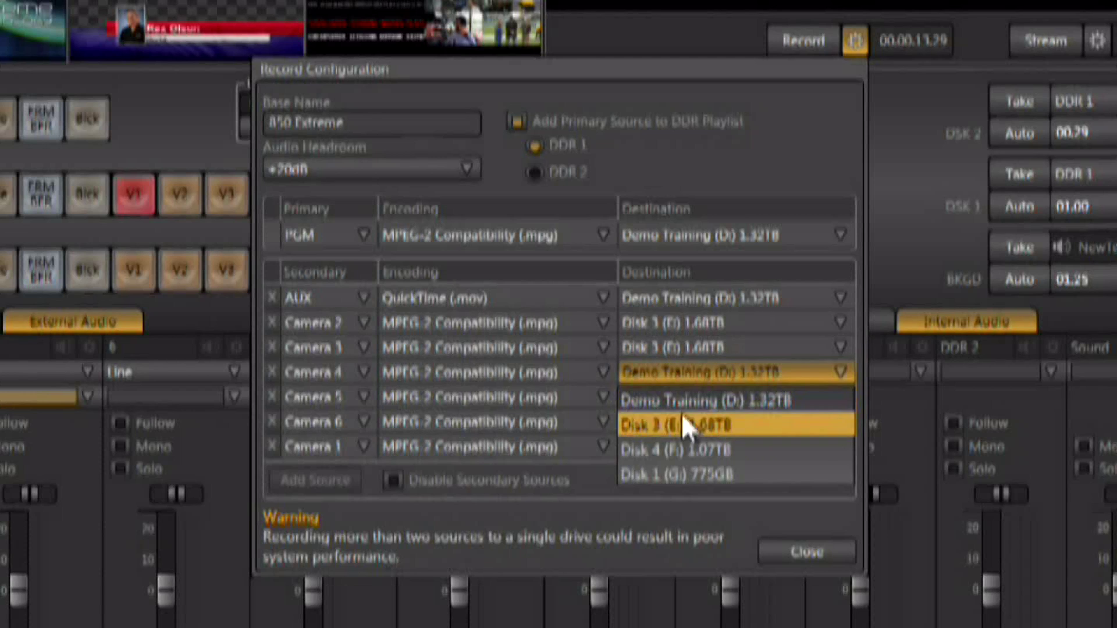
click(685, 449)
click(679, 395)
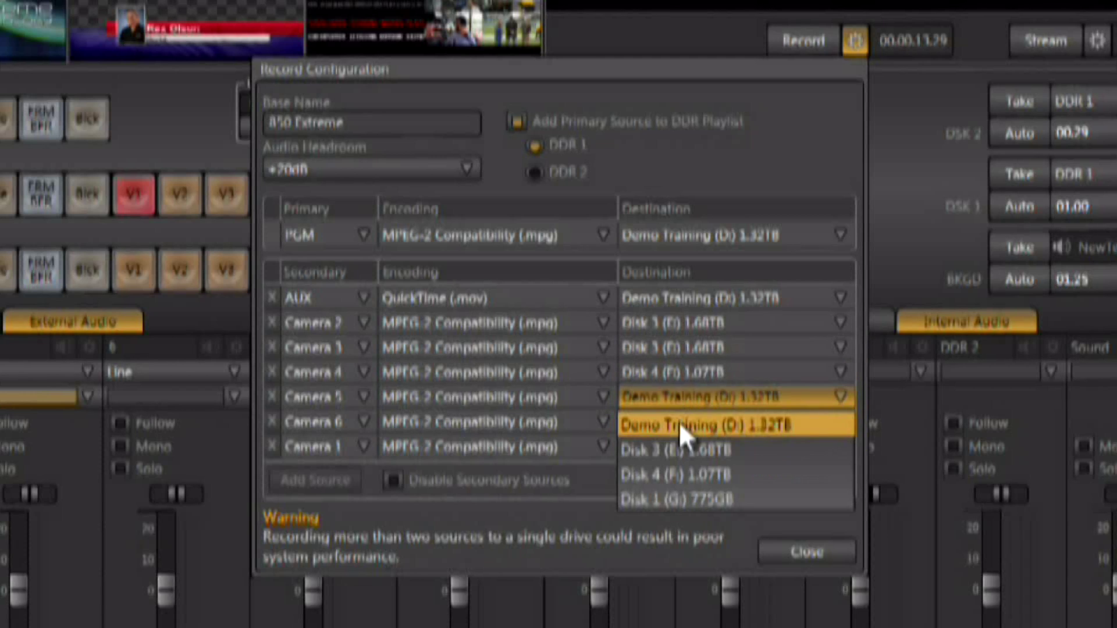
click(674, 471)
click(668, 424)
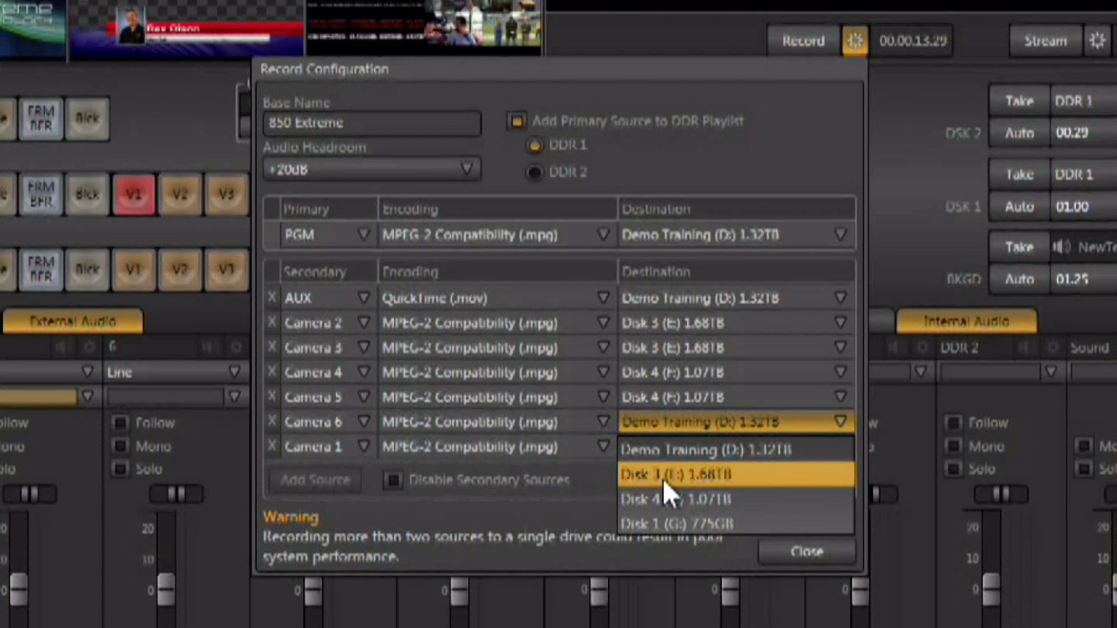
click(651, 518)
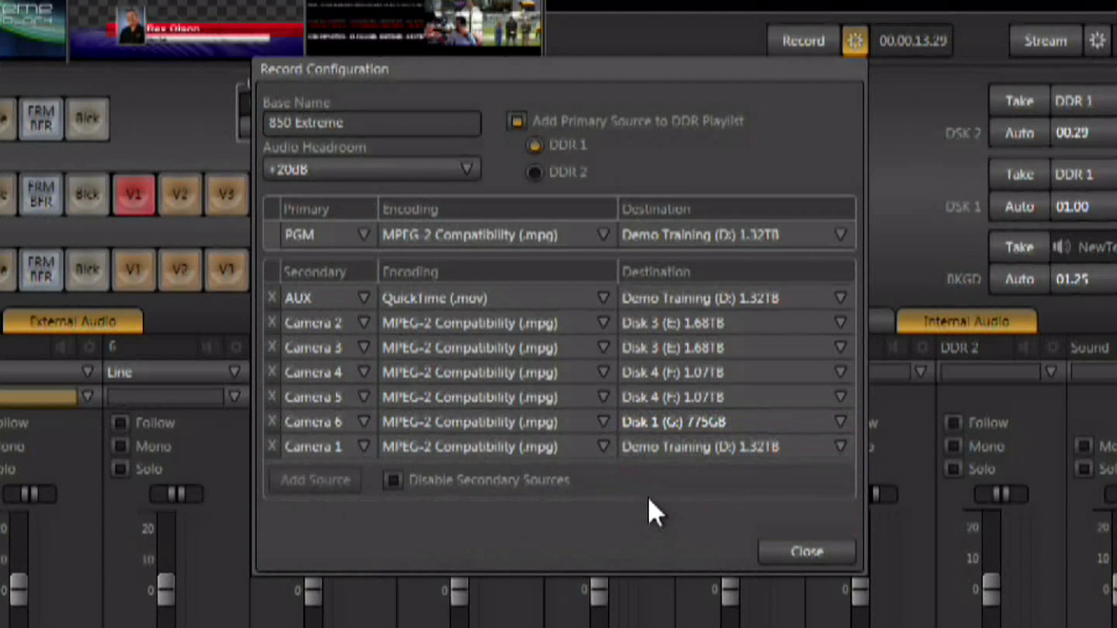
click(648, 454)
click(656, 545)
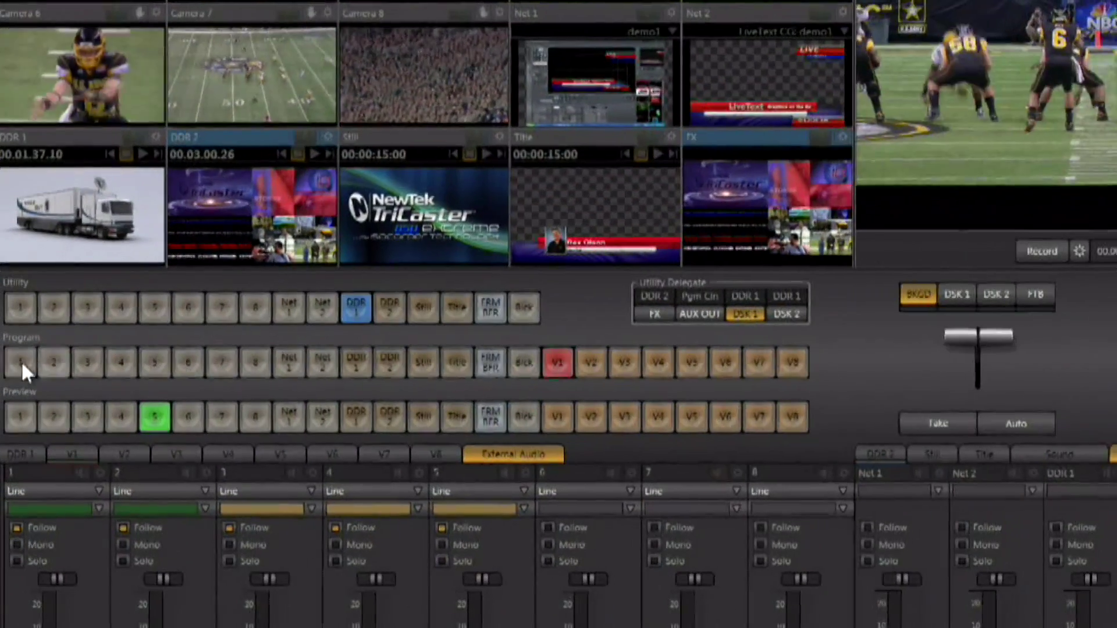
- Rename input 1, entering the person's name as both its Input Name and Button Label
right_click(16, 362)
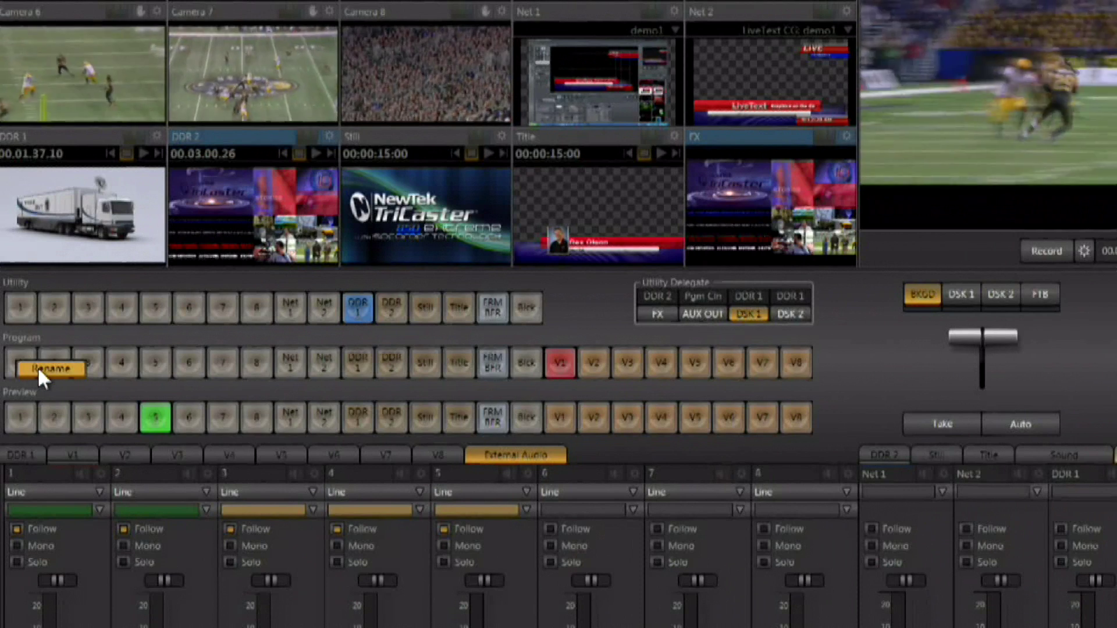
click(39, 370)
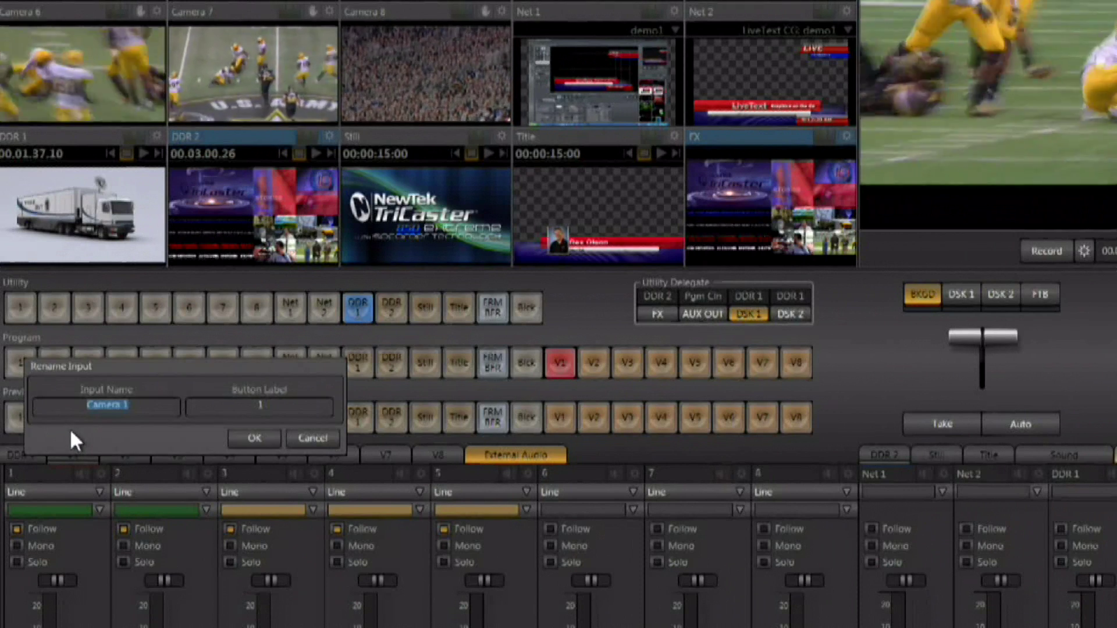
text(Don)
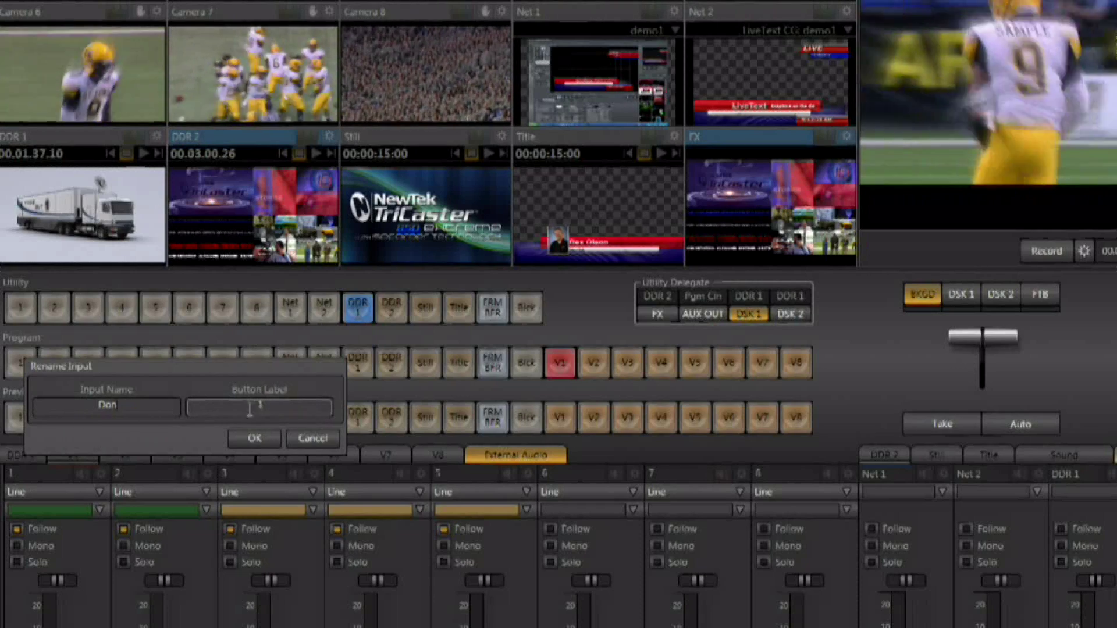
click(259, 406)
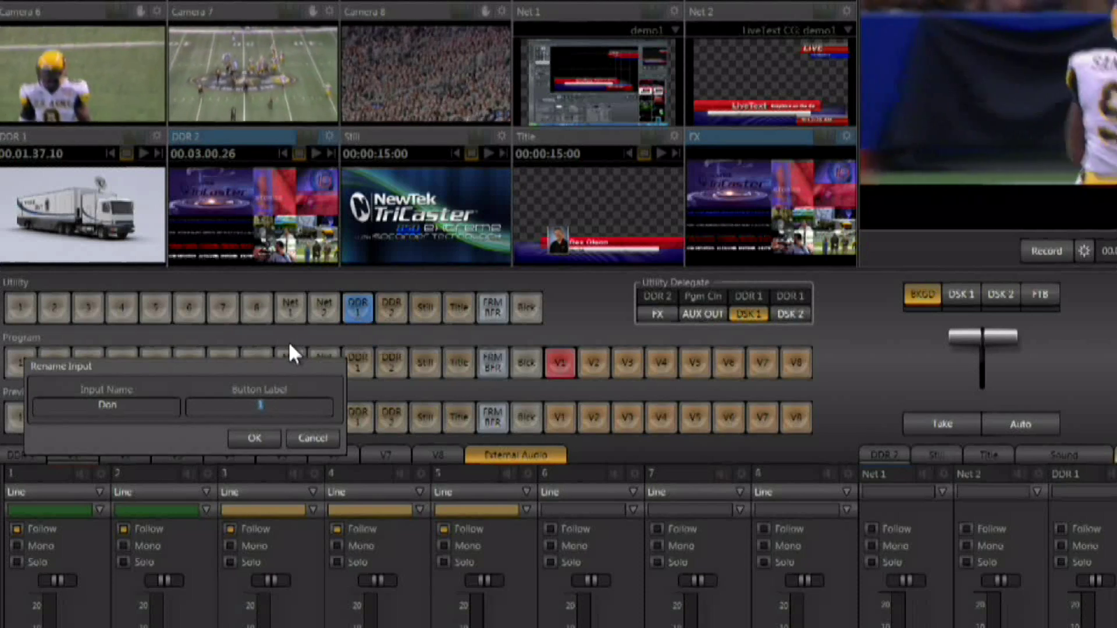
text(Don)
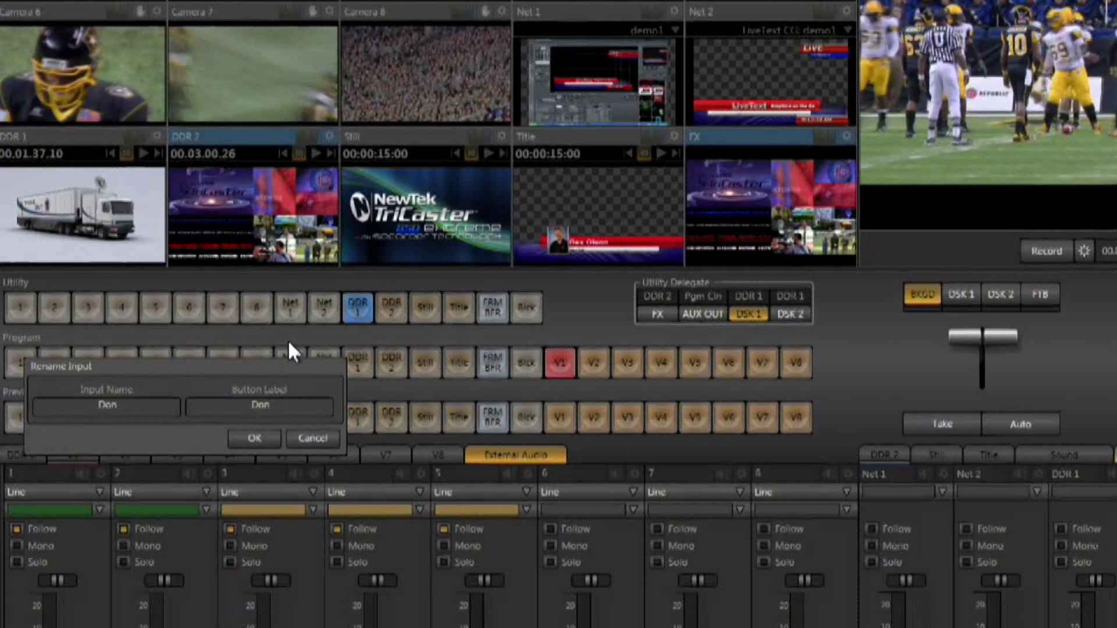
click(254, 439)
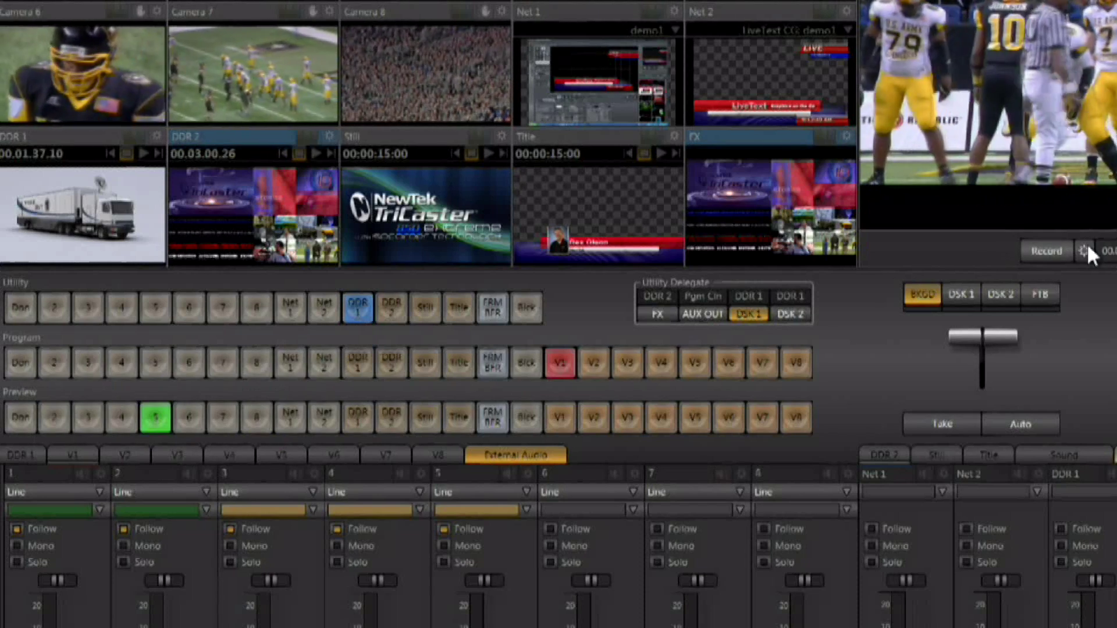
- Reopen Record Configuration and replace Camera 2 with the renamed input 1 as the second secondary source
click(1085, 249)
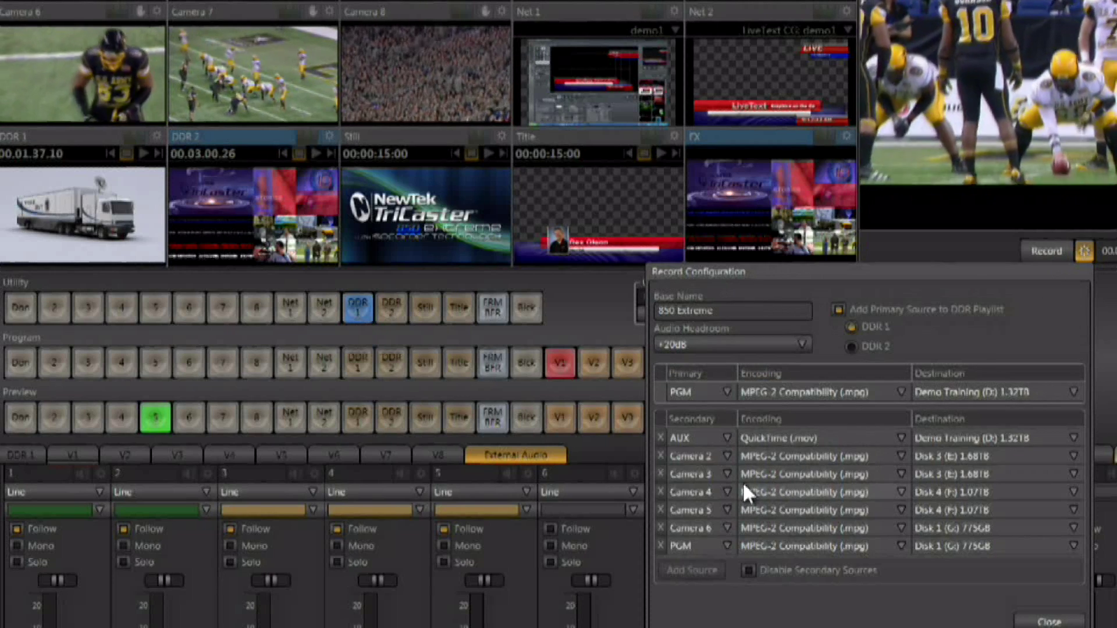
click(716, 457)
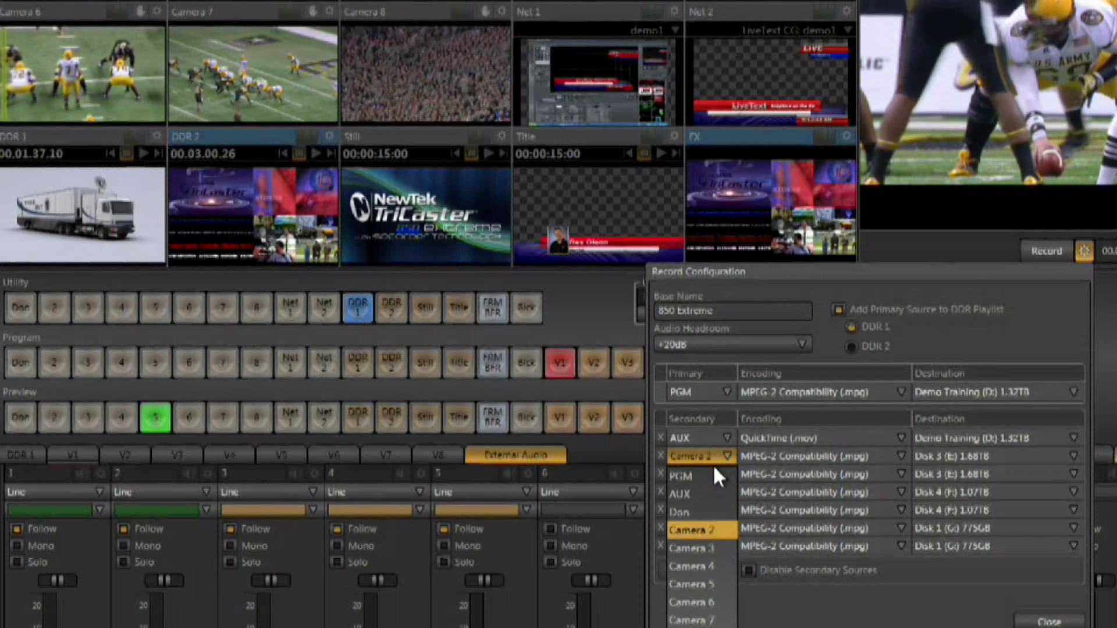
click(708, 513)
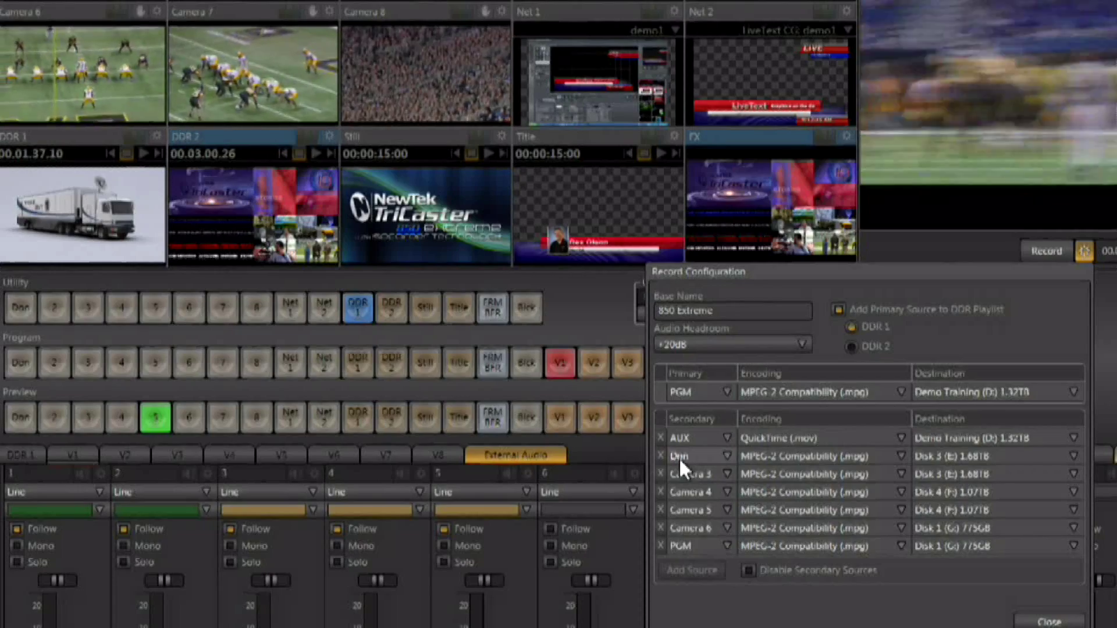